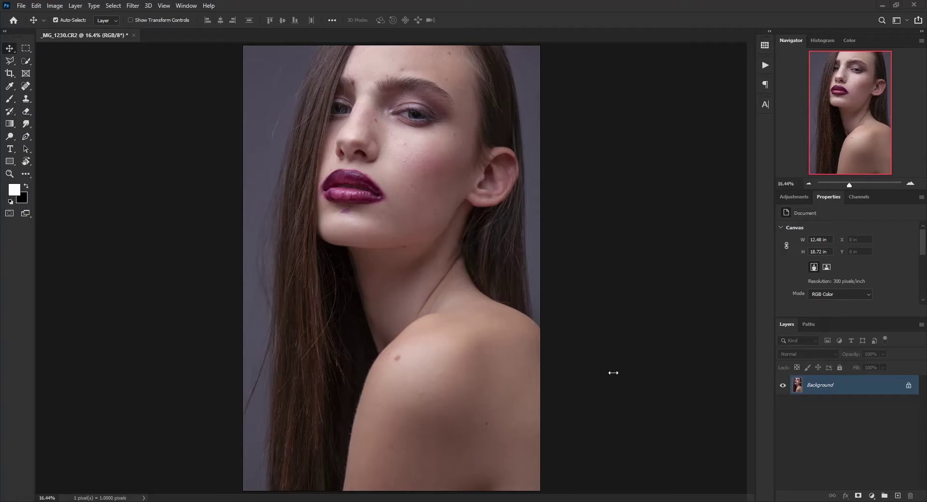
Add a Black & White adjustment layer blended as Luminosity, with Reds at -66 and Yellows at -68, to emphasise skin blemishes.
{"action": "left_click", "coordinate": [871, 495]}
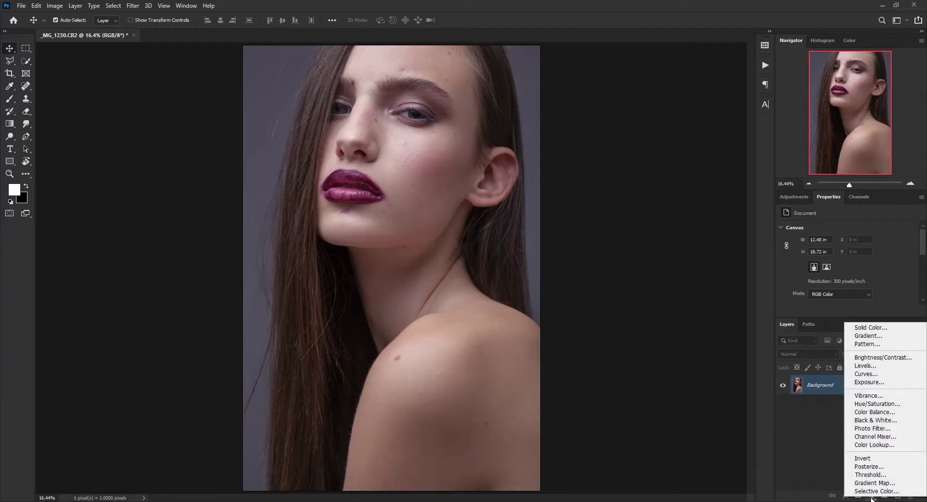
{"action": "left_click", "coordinate": [878, 420]}
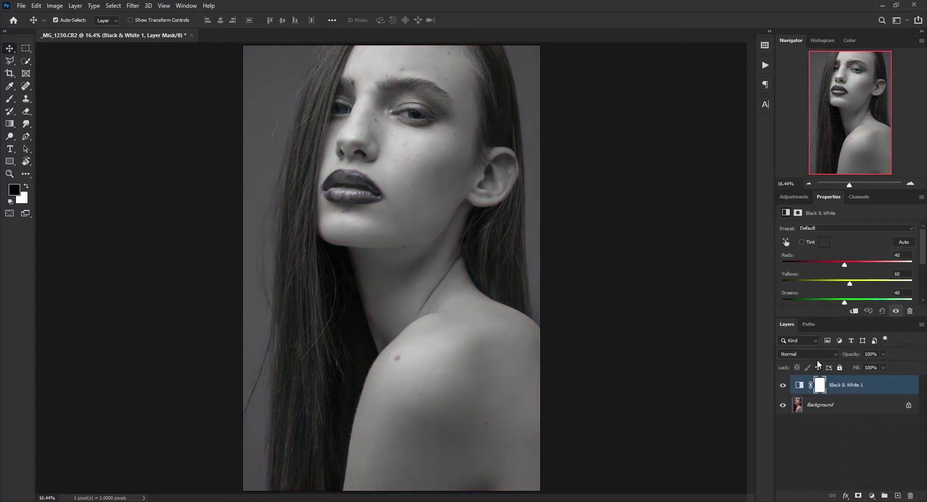
{"action": "left_click", "coordinate": [813, 354]}
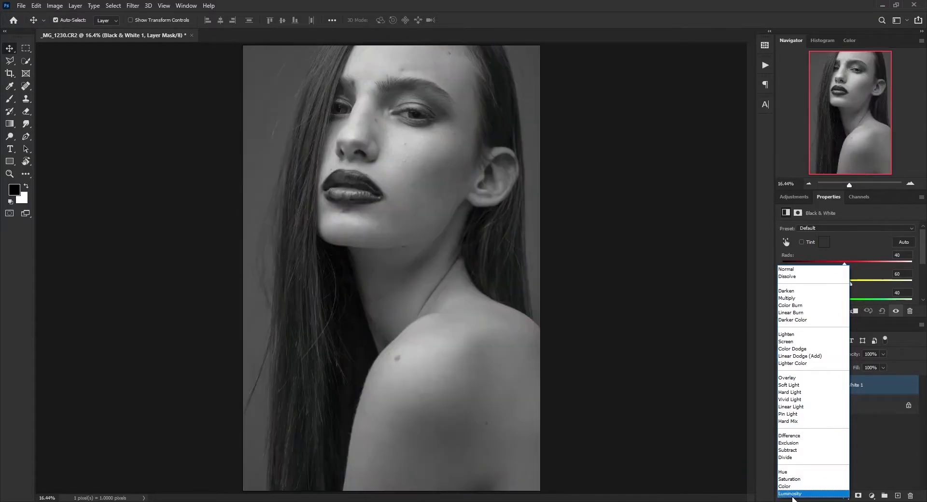
{"action": "left_click", "coordinate": [794, 493]}
{"action": "left_click_drag", "start_coordinate": [852, 286], "coordinate": [817, 268]}
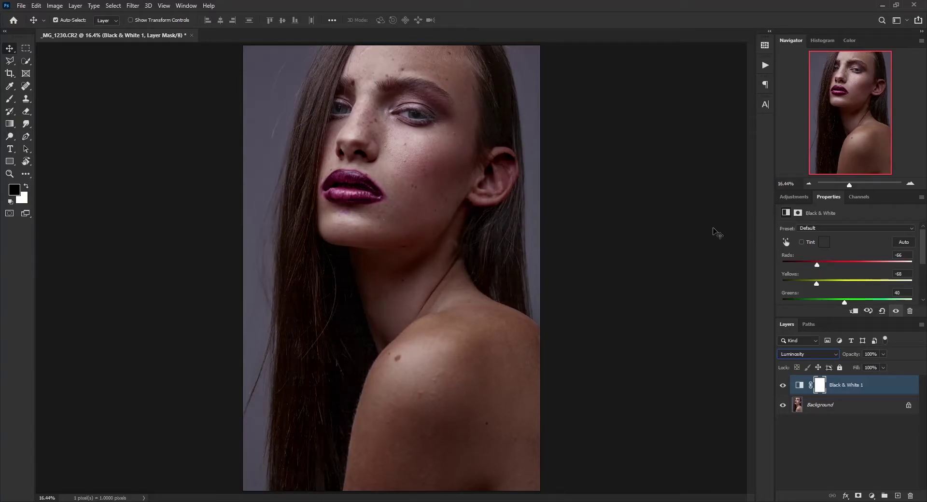
Create a new empty layer and place it between the Black & White adjustment and the Background.
{"action": "key", "text": "shift+alt+n"}
{"action": "left_click", "coordinate": [859, 456]}
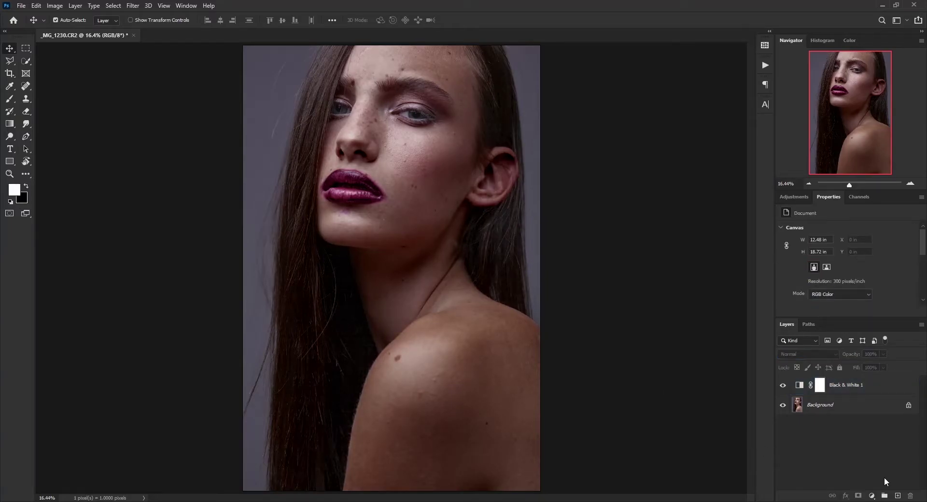
{"action": "left_click", "coordinate": [897, 496]}
{"action": "left_click_drag", "start_coordinate": [873, 390], "coordinate": [870, 411]}
Remove the dark spots on the cheek beside the mouth with the Spot Healing Brush, sampling all layers.
{"action": "left_click", "coordinate": [26, 88]}
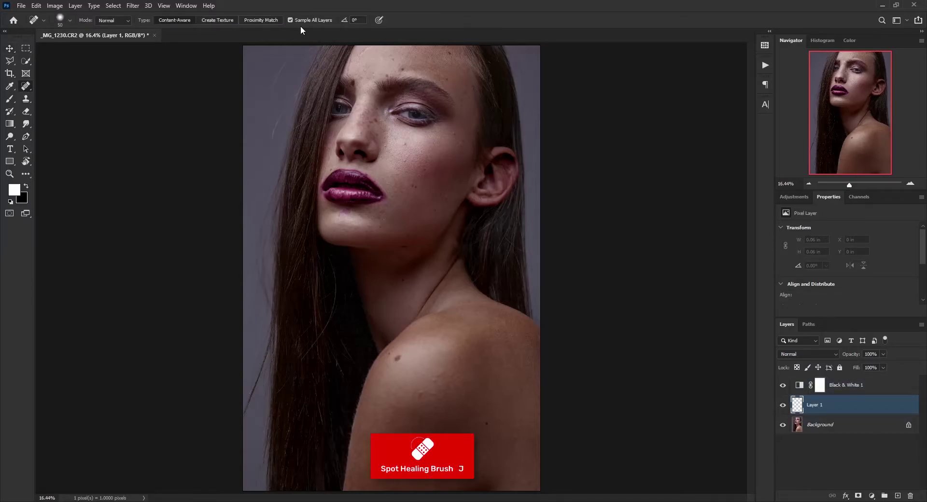
{"action": "scroll", "coordinate": [428, 174], "scroll_direction": "up", "scroll_amount": 5}
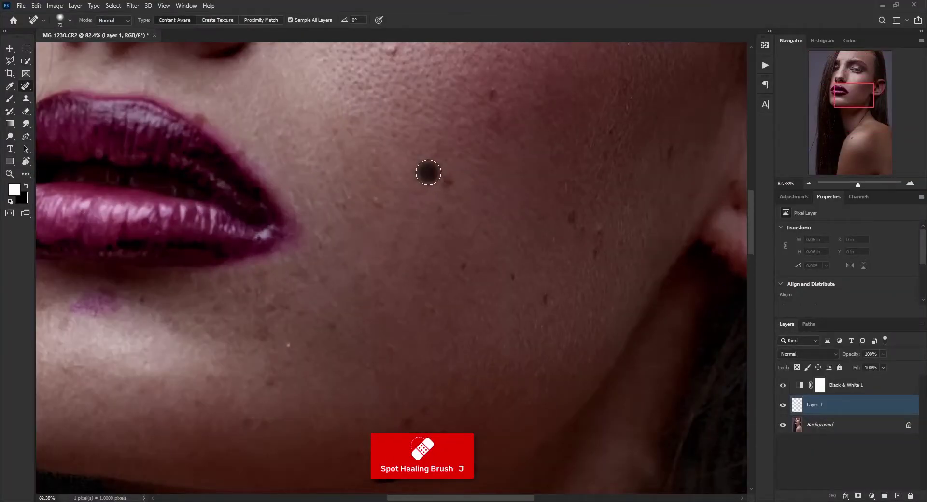
{"action": "left_click", "coordinate": [428, 173]}
{"action": "scroll", "coordinate": [447, 256], "scroll_direction": "up", "scroll_amount": 3}
{"action": "left_click_drag", "start_coordinate": [462, 226], "coordinate": [476, 326]}
{"action": "left_click_drag", "start_coordinate": [314, 182], "coordinate": [476, 312]}
{"action": "left_click", "coordinate": [381, 179]}
Heal the blemishes along the lower cheek and jawline.
{"action": "scroll", "coordinate": [343, 128], "scroll_direction": "down", "scroll_amount": 5}
{"action": "scroll", "coordinate": [343, 128], "scroll_direction": "right", "scroll_amount": 3}
{"action": "left_click", "coordinate": [519, 341]}
{"action": "left_click_drag", "start_coordinate": [599, 267], "coordinate": [518, 349]}
{"action": "left_click", "coordinate": [566, 279]}
{"action": "left_click_drag", "start_coordinate": [366, 367], "coordinate": [538, 159]}
{"action": "left_click", "coordinate": [476, 338]}
{"action": "left_click", "coordinate": [455, 399]}
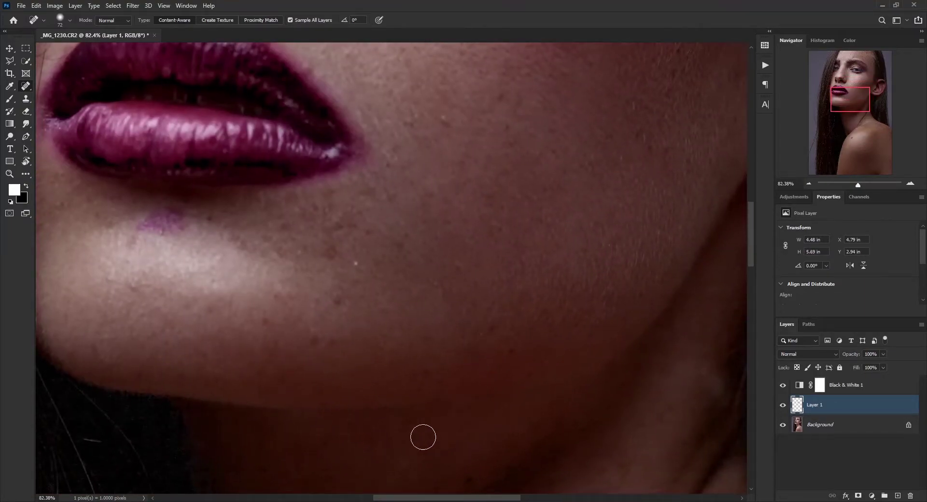
Heal the spots on the chin and around the lips, including the lipstick smudge below the lower lip.
{"action": "scroll", "coordinate": [432, 443], "scroll_direction": "up", "scroll_amount": 2}
{"action": "scroll", "coordinate": [432, 444], "scroll_direction": "left", "scroll_amount": 2}
{"action": "left_click", "coordinate": [379, 390]}
{"action": "left_click", "coordinate": [226, 271]}
{"action": "scroll", "coordinate": [267, 356], "scroll_direction": "right", "scroll_amount": 2}
{"action": "scroll", "coordinate": [267, 356], "scroll_direction": "up", "scroll_amount": 1}
{"action": "left_click", "coordinate": [322, 382]}
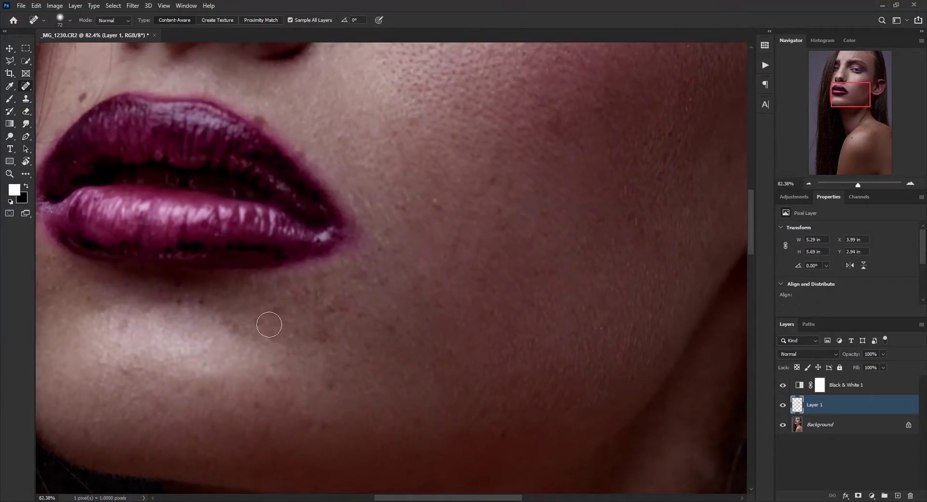
{"action": "left_click_drag", "start_coordinate": [149, 86], "coordinate": [323, 288]}
{"action": "mouse_move", "coordinate": [343, 161]}
{"action": "left_mouse_down"}
{"action": "mouse_move", "coordinate": [281, 362]}
{"action": "mouse_move", "coordinate": [256, 399]}
{"action": "left_mouse_up"}
{"action": "left_click", "coordinate": [354, 305]}
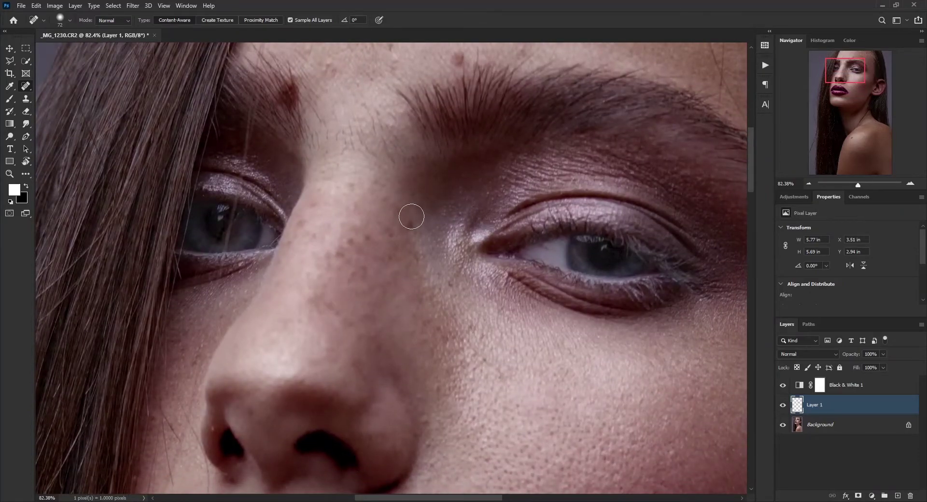
Heal the spots near the bridge of the nose and above the eyebrow, enlarging the healing brush to 96 px.
{"action": "left_click_drag", "start_coordinate": [457, 59], "coordinate": [404, 231]}
{"action": "left_click", "coordinate": [403, 232]}
{"action": "key", "text": "bracketright"}
{"action": "left_click", "coordinate": [440, 148]}
{"action": "left_click", "coordinate": [482, 203]}
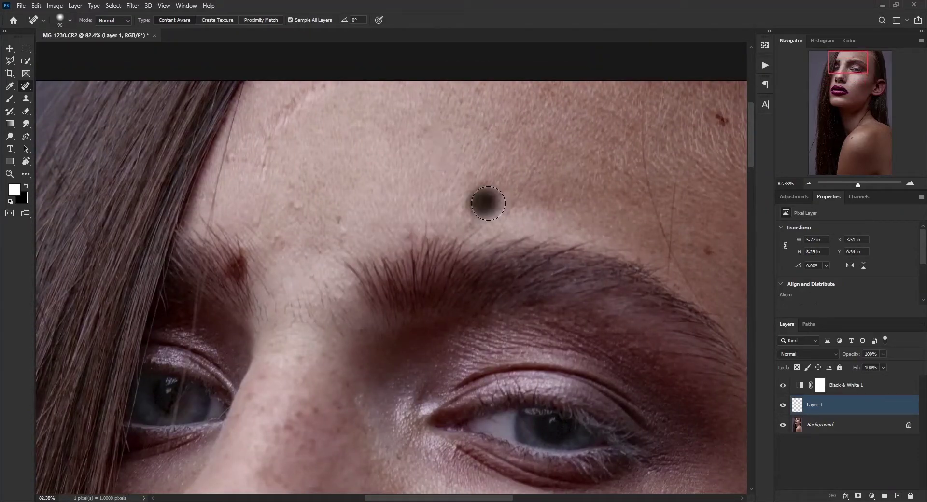
Heal the blemishes, lines and stray hairs across the forehead, including the dark spot near the hairline.
{"action": "left_click", "coordinate": [296, 208]}
{"action": "left_click", "coordinate": [342, 223]}
{"action": "left_click_drag", "start_coordinate": [295, 225], "coordinate": [336, 256]}
{"action": "left_click_drag", "start_coordinate": [288, 176], "coordinate": [370, 129]}
{"action": "left_click_drag", "start_coordinate": [535, 213], "coordinate": [371, 201]}
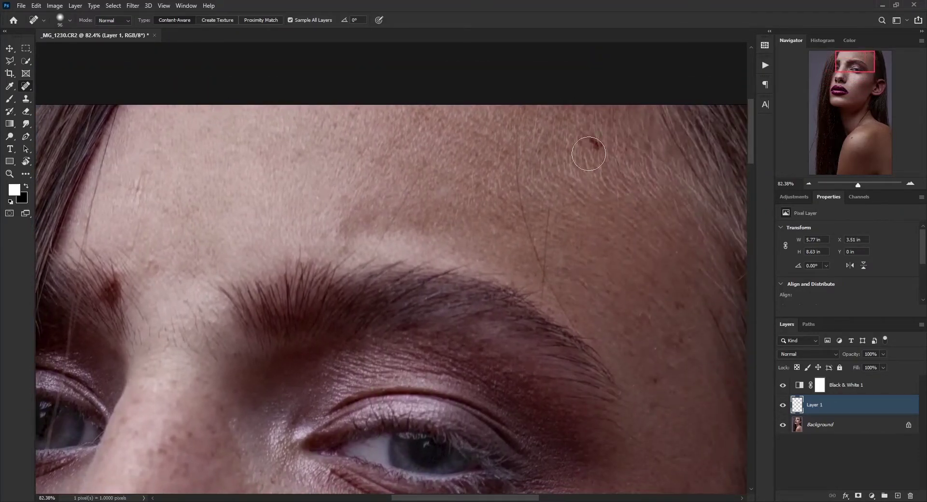
{"action": "left_click", "coordinate": [588, 160]}
Heal the remaining blemishes down the face, neck and shoulder.
{"action": "scroll", "coordinate": [561, 244], "scroll_direction": "down", "scroll_amount": 7}
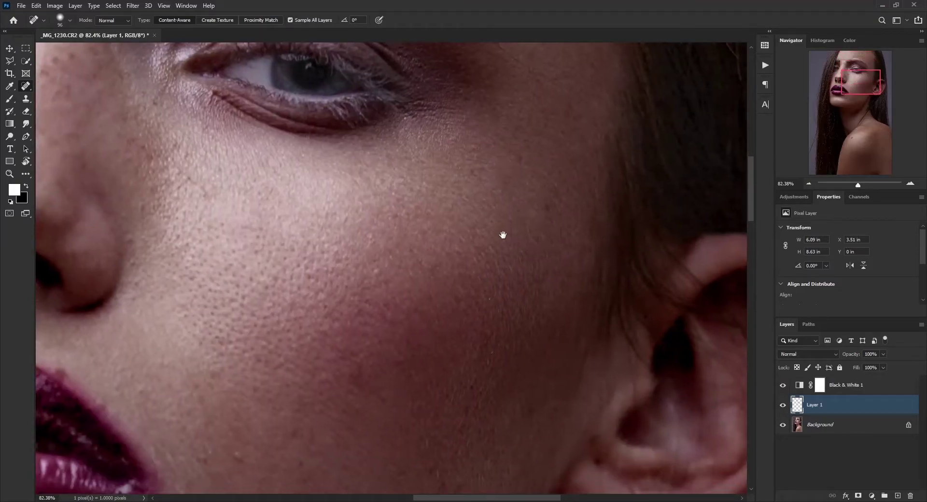
{"action": "scroll", "coordinate": [338, 362], "scroll_direction": "down", "scroll_amount": 5}
{"action": "scroll", "coordinate": [338, 362], "scroll_direction": "left", "scroll_amount": 2}
{"action": "left_click", "coordinate": [184, 250]}
{"action": "scroll", "coordinate": [405, 381], "scroll_direction": "down", "scroll_amount": 3}
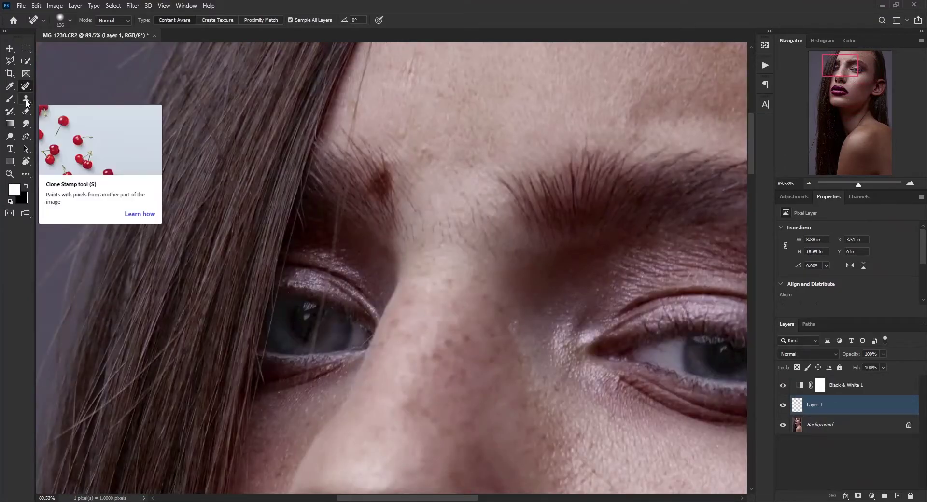
Cover the brown mole at the inner end of the eyebrow beside the hair using the Clone Stamp with nearby eyebrow texture.
{"action": "left_click", "coordinate": [25, 101]}
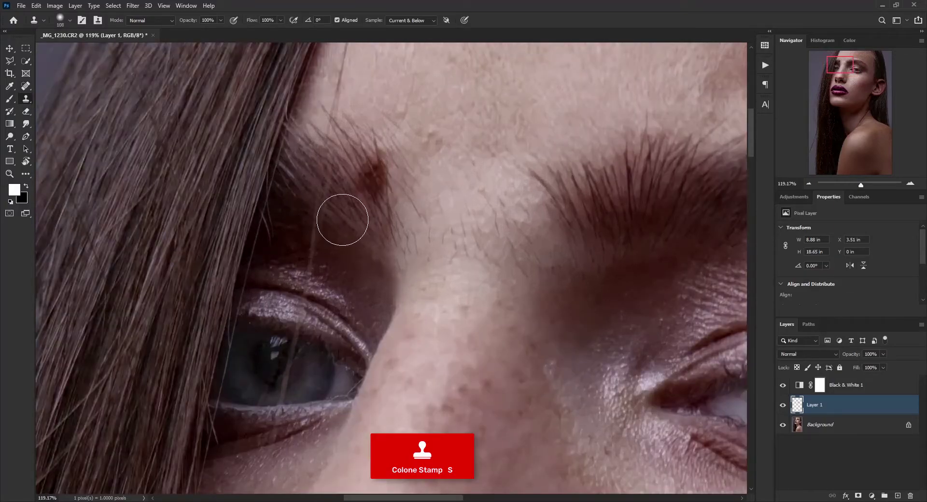
{"action": "left_click", "coordinate": [343, 220], "text": "alt"}
{"action": "left_click", "coordinate": [367, 186]}
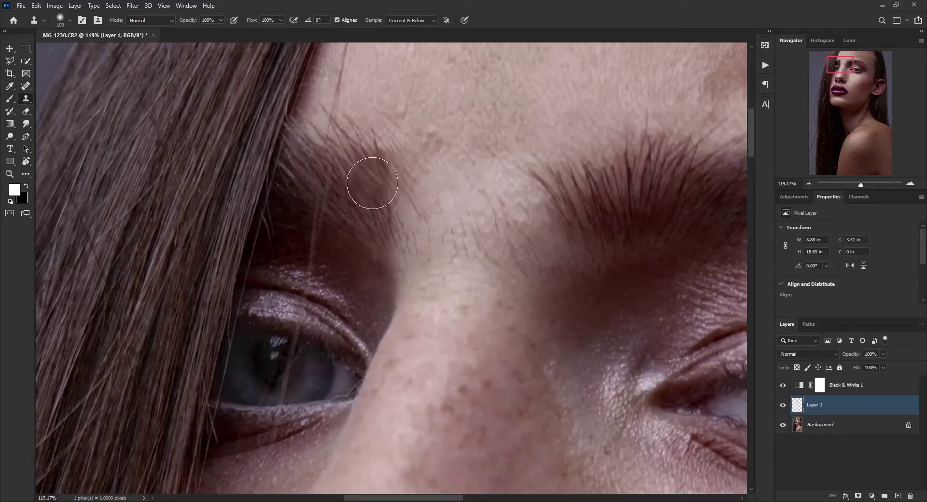
{"action": "scroll", "coordinate": [371, 182], "scroll_direction": "up", "scroll_amount": 1}
{"action": "mouse_move", "coordinate": [365, 190]}
{"action": "left_mouse_down"}
{"action": "mouse_move", "coordinate": [352, 146]}
{"action": "mouse_move", "coordinate": [388, 202]}
{"action": "mouse_move", "coordinate": [351, 244]}
{"action": "left_mouse_up"}
{"action": "scroll", "coordinate": [352, 244], "scroll_direction": "down", "scroll_amount": 3}
{"action": "scroll", "coordinate": [327, 184], "scroll_direction": "up", "scroll_amount": 4}
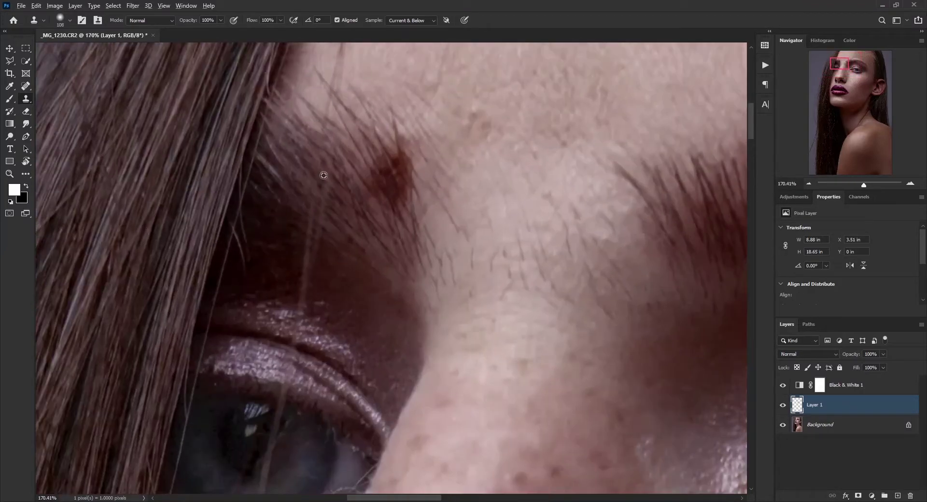
{"action": "scroll", "coordinate": [383, 196], "scroll_direction": "down", "scroll_amount": 5}
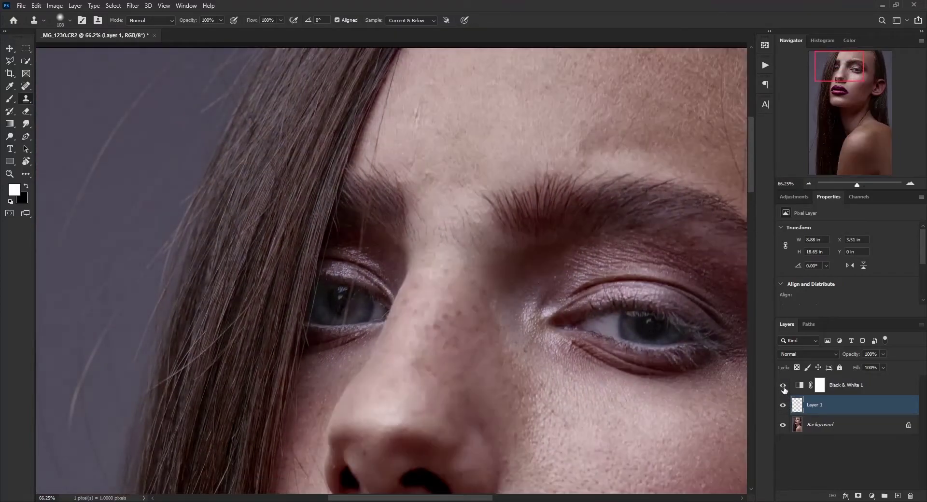
Delete the Black & White adjustment layer and toggle the retouching layer's visibility to compare before and after.
{"action": "key", "text": "ctrl+0"}
{"action": "left_click", "coordinate": [781, 385]}
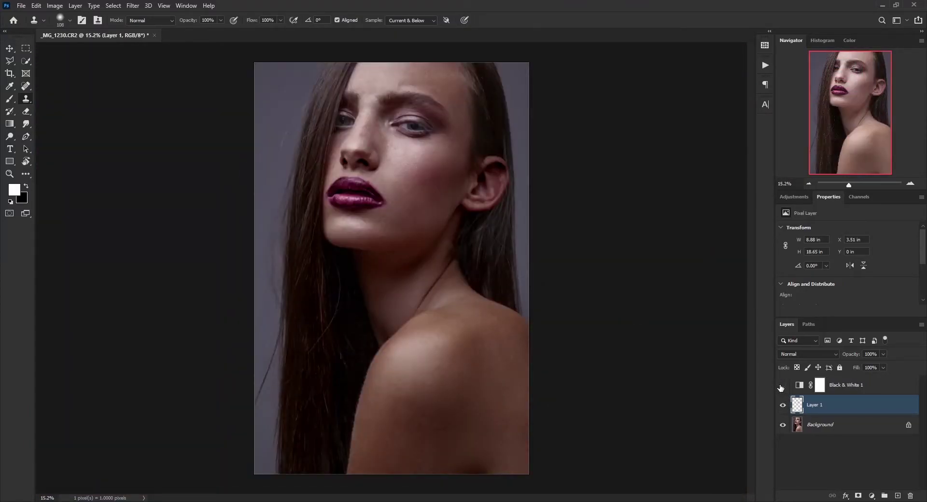
{"action": "left_click", "coordinate": [857, 389]}
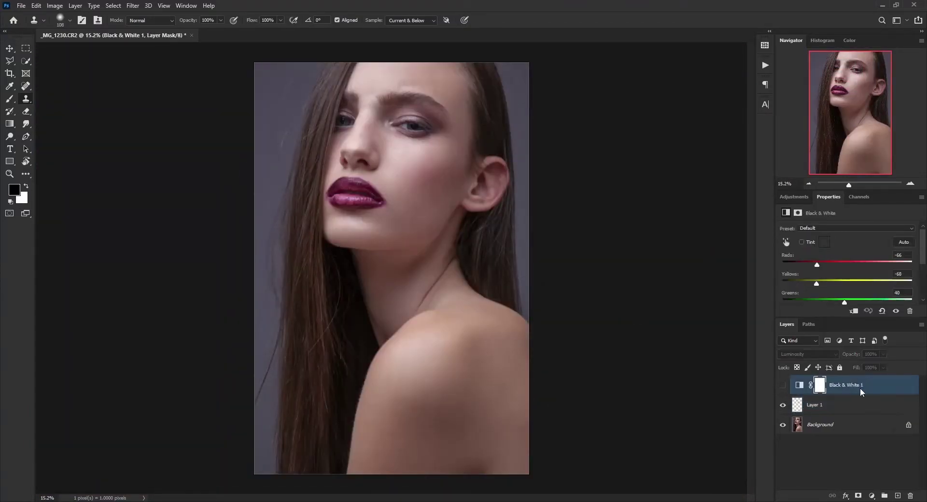
{"action": "left_click_drag", "start_coordinate": [880, 387], "coordinate": [910, 496]}
{"action": "left_click", "coordinate": [782, 386]}
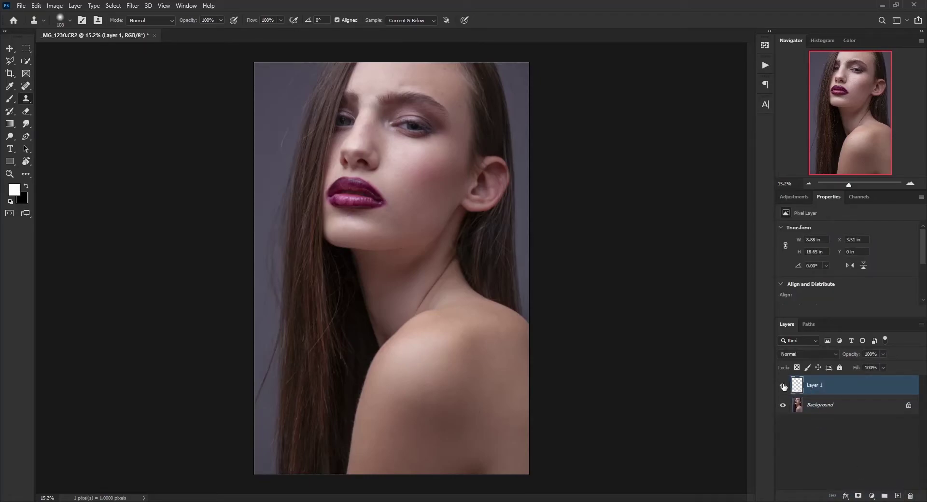
{"action": "left_click", "coordinate": [783, 385]}
Add a Curves adjustment layer above the retouching layer and set its blend mode to Screen.
{"action": "left_click", "coordinate": [869, 479]}
{"action": "left_click", "coordinate": [872, 496]}
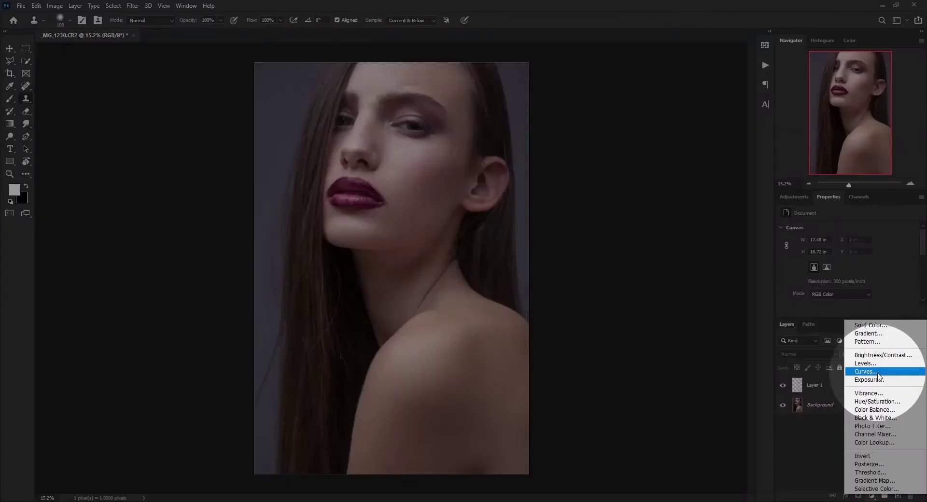
{"action": "left_click", "coordinate": [877, 372]}
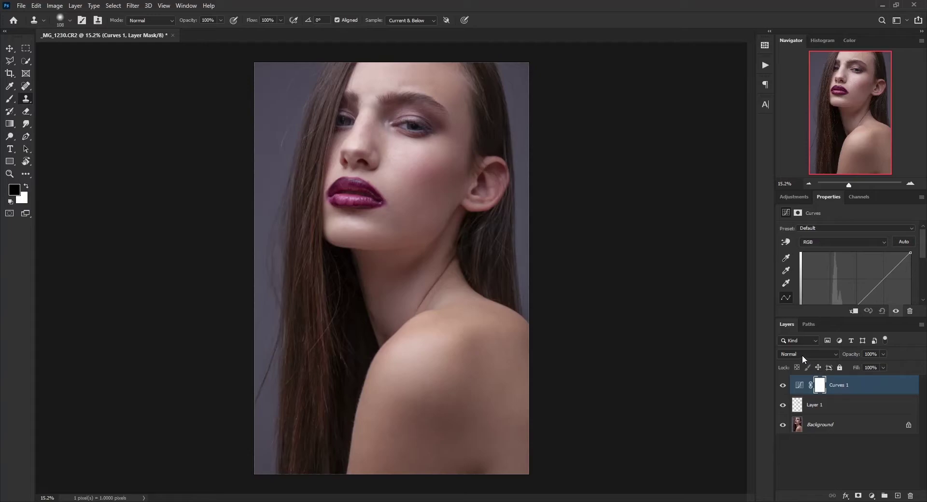
{"action": "left_click", "coordinate": [801, 355]}
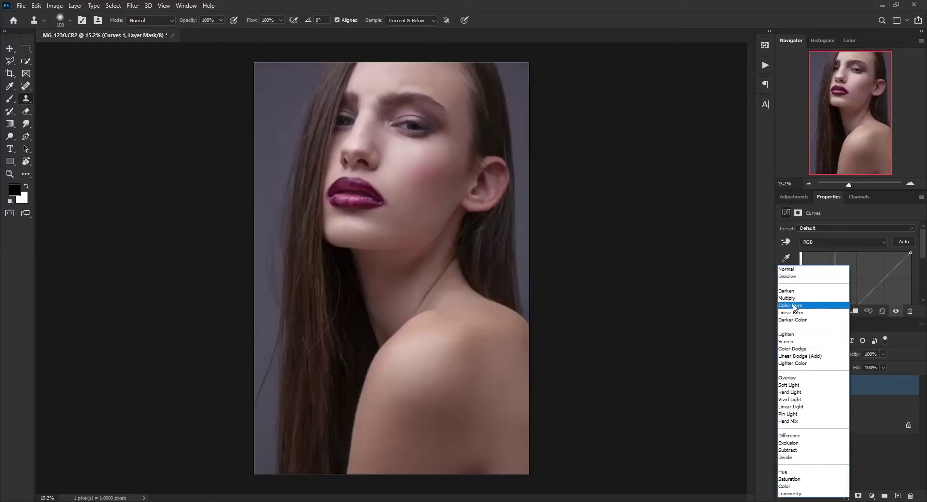
{"action": "left_click", "coordinate": [791, 341]}
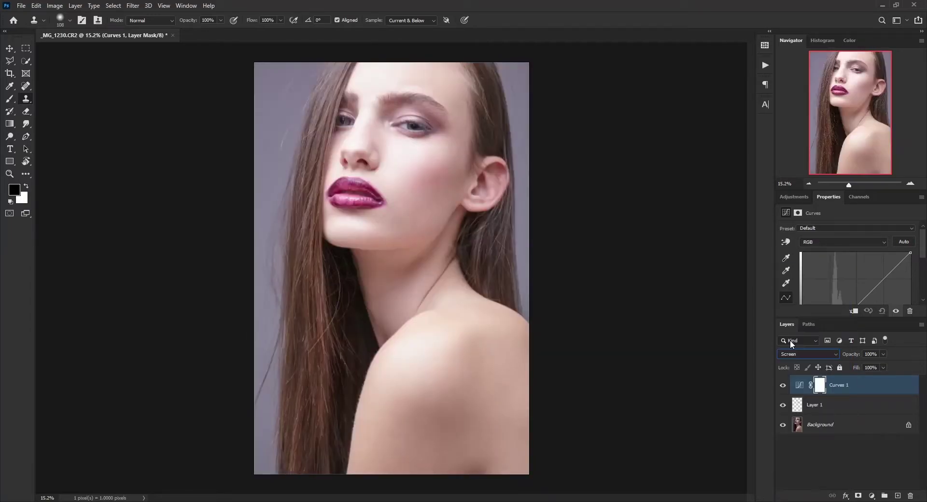
Add a second Curves adjustment layer on top and set its blend mode to Multiply.
{"action": "left_click", "coordinate": [871, 494]}
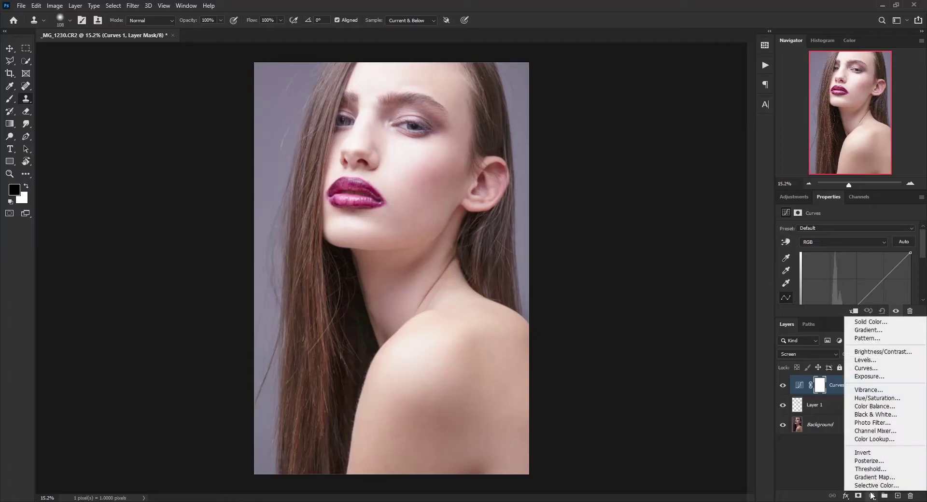
{"action": "left_click", "coordinate": [877, 369]}
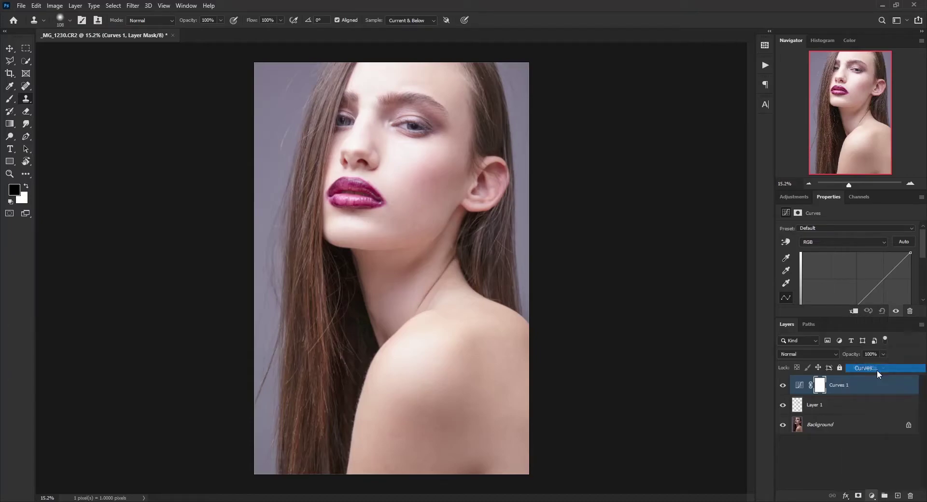
{"action": "left_click", "coordinate": [805, 355]}
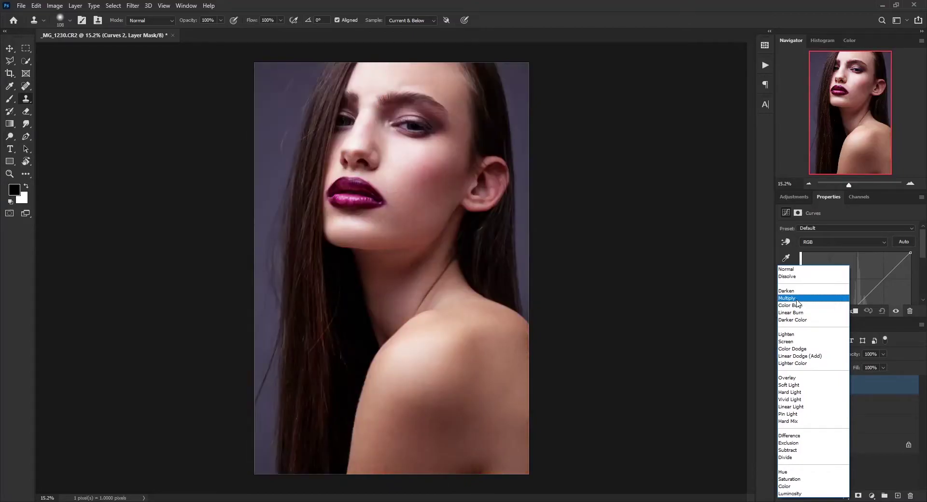
{"action": "left_click", "coordinate": [796, 298]}
{"action": "key", "text": "x"}
Select both Curves adjustment layers and group them.
{"action": "left_click", "coordinate": [864, 406], "text": "shift"}
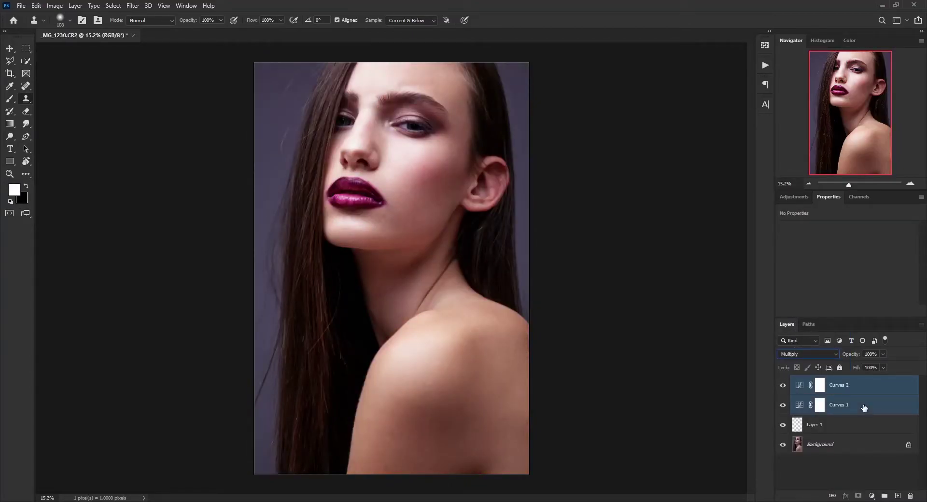
{"action": "left_click", "coordinate": [864, 408]}
{"action": "left_click", "coordinate": [864, 390]}
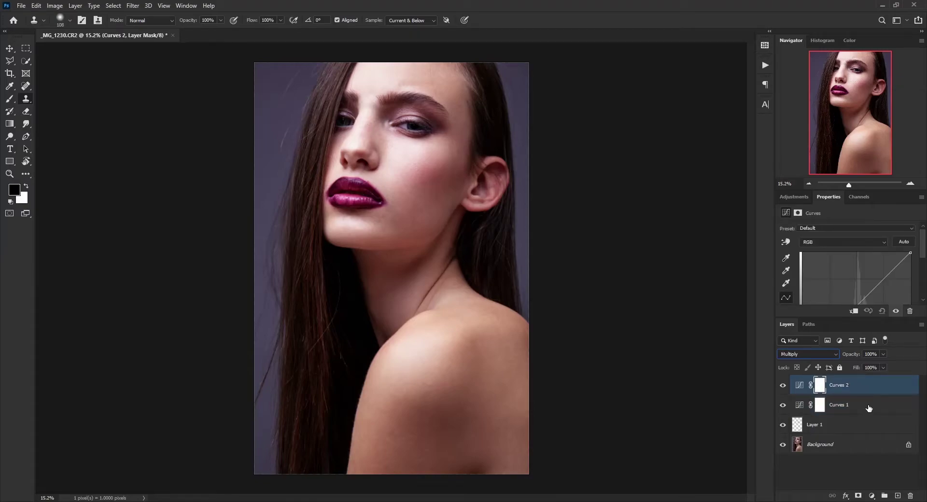
{"action": "key", "text": "x"}
{"action": "left_click", "coordinate": [869, 409], "text": "shift"}
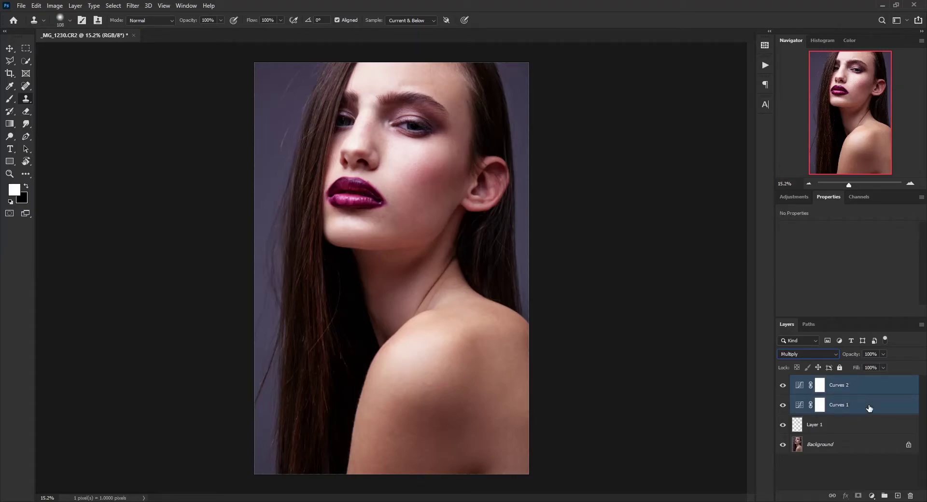
{"action": "key", "text": "ctrl+g"}
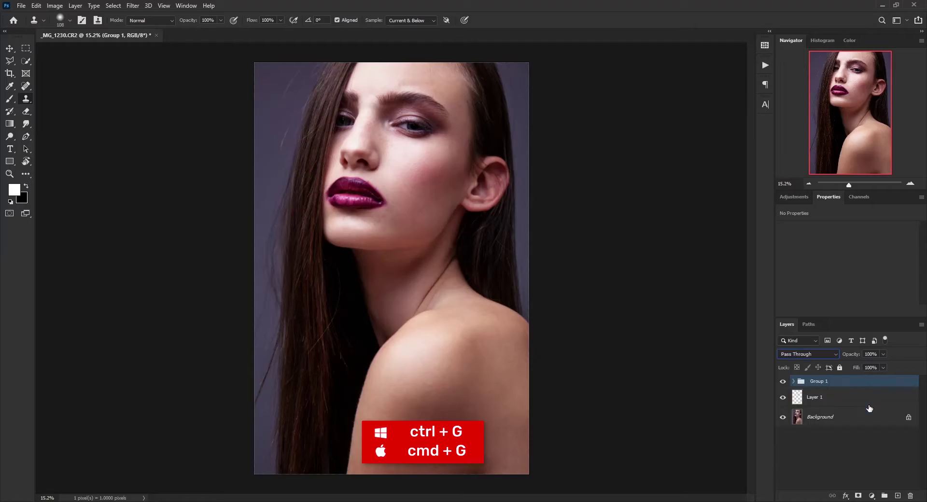
Add a mask to the Curves group and run Apply Image on it with the merged RGB source, Multiply blending and 50% opacity.
{"action": "left_click", "coordinate": [858, 496]}
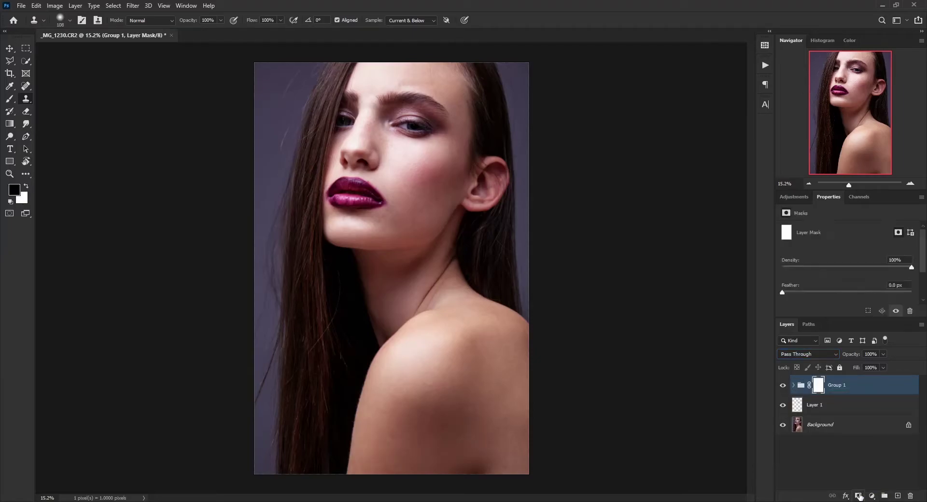
{"action": "left_click", "coordinate": [55, 5]}
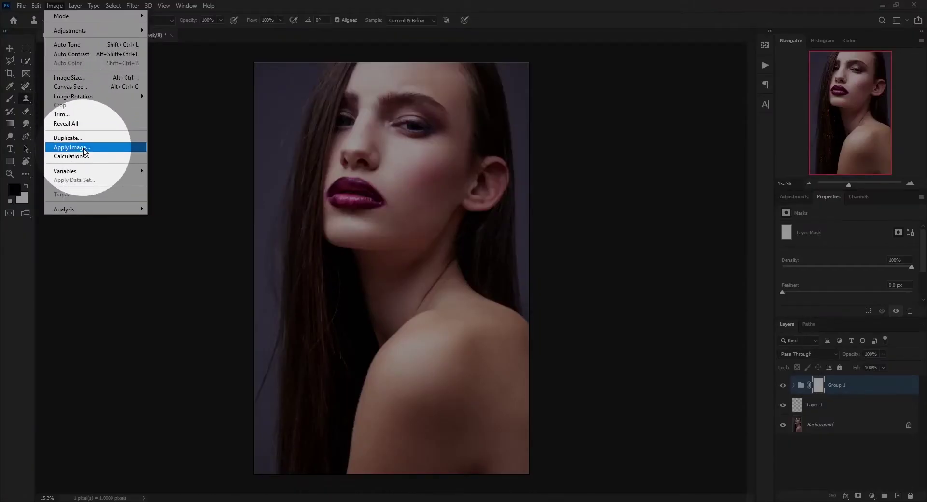
{"action": "left_click", "coordinate": [71, 147]}
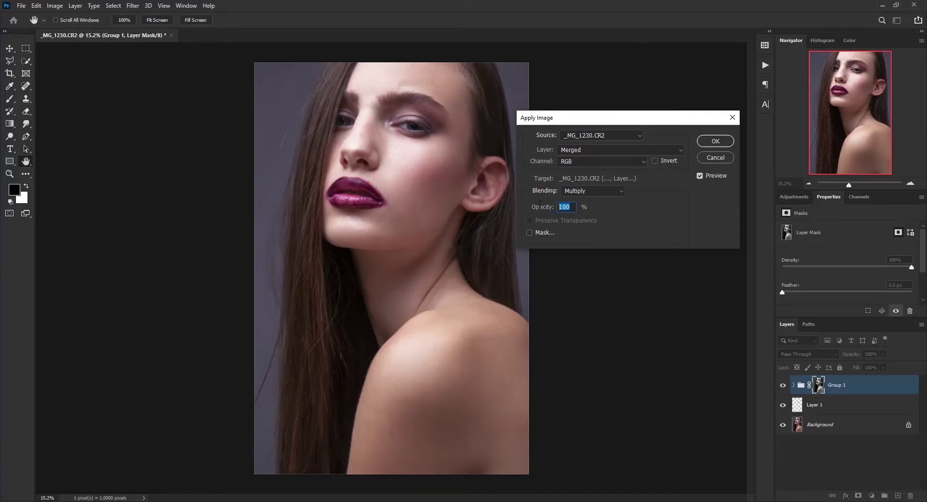
{"action": "type", "text": "50"}
{"action": "left_click", "coordinate": [705, 143]}
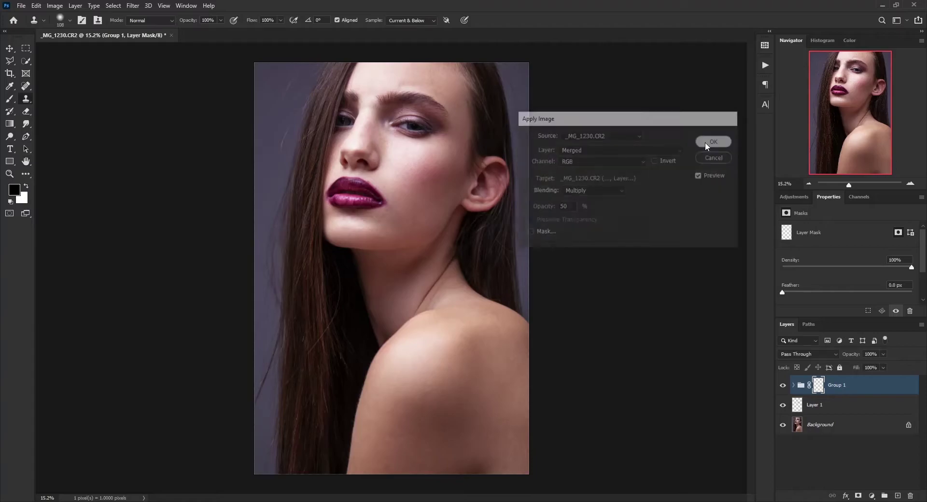
Set the opacity of the masked Curves group to 60%.
{"action": "left_click", "coordinate": [869, 384]}
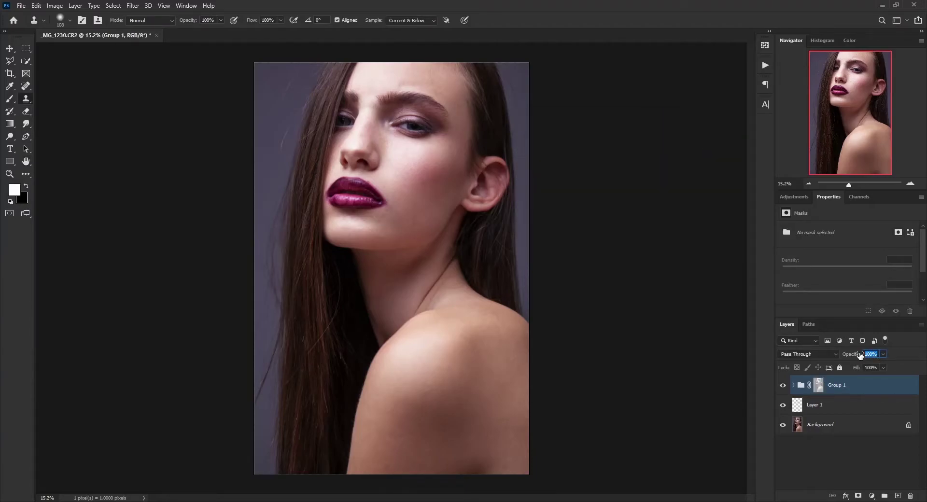
{"action": "type", "text": "60"}
{"action": "key", "text": "Return"}
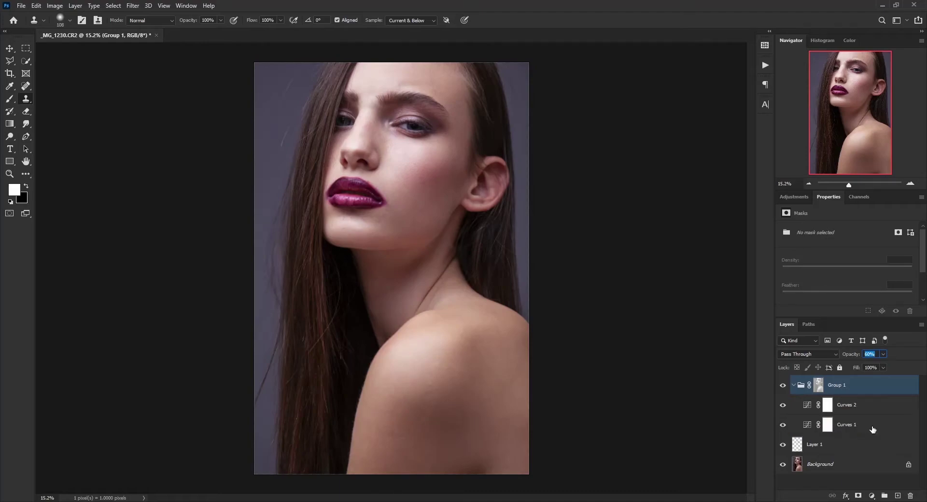
In the Screen Curves layer's Blend If options, split the Underlying Layer's black slider to 111 / 255.
{"action": "left_click", "coordinate": [876, 429]}
{"action": "key", "text": "x"}
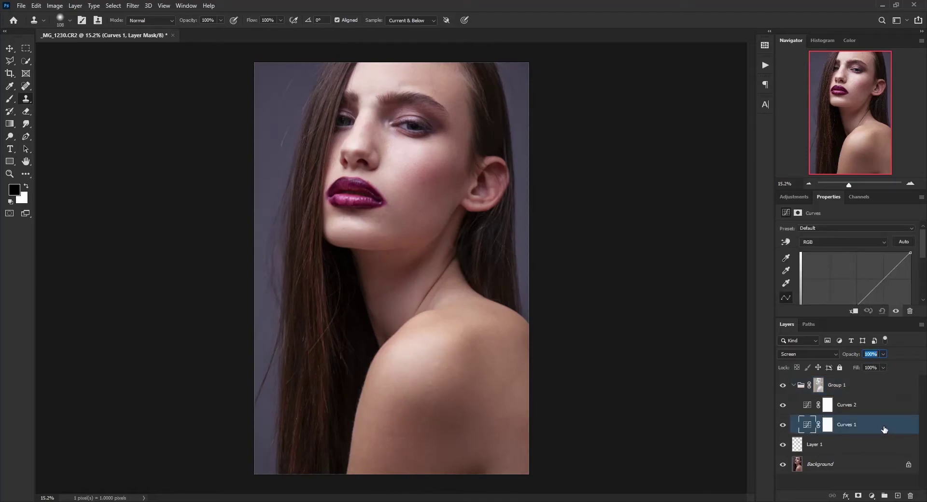
{"action": "key", "text": "x"}
{"action": "key", "text": "h"}
{"action": "double_click", "coordinate": [890, 425]}
{"action": "left_click_drag", "start_coordinate": [528, 248], "coordinate": [675, 233]}
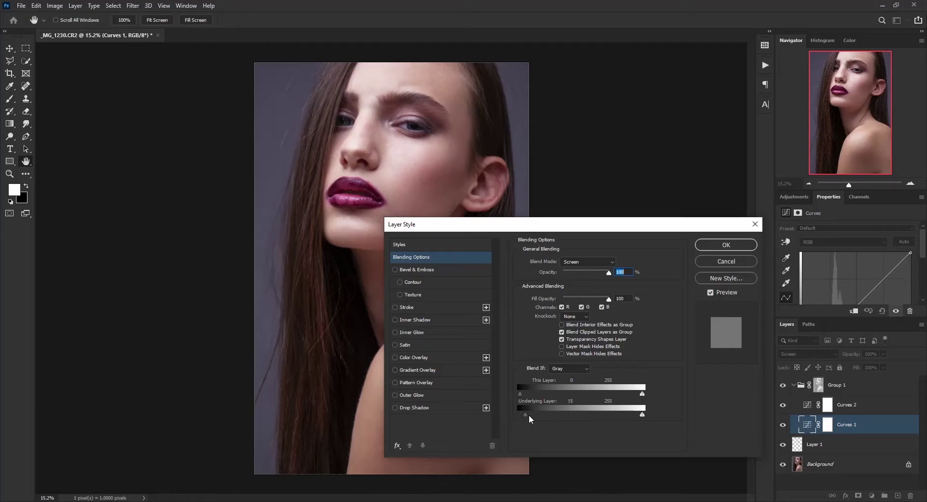
{"action": "left_click_drag", "start_coordinate": [547, 419], "coordinate": [574, 419]}
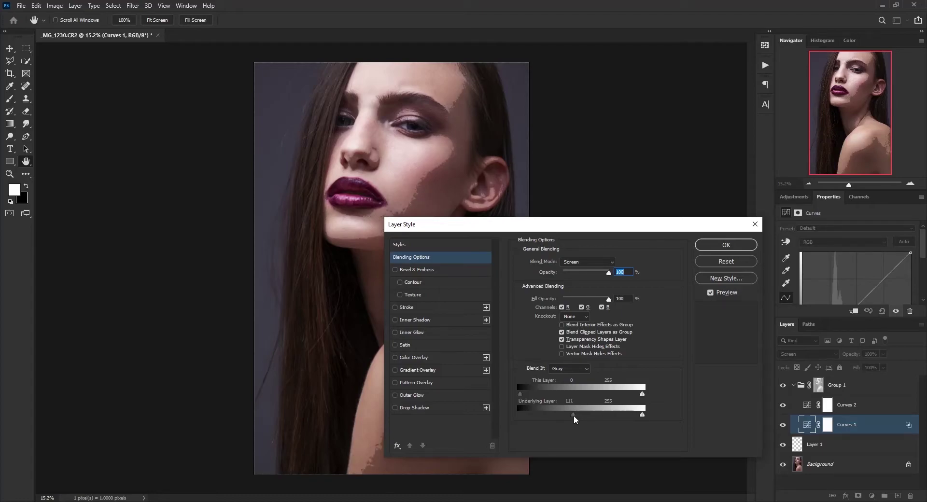
{"action": "left_click_drag", "start_coordinate": [576, 416], "coordinate": [650, 416]}
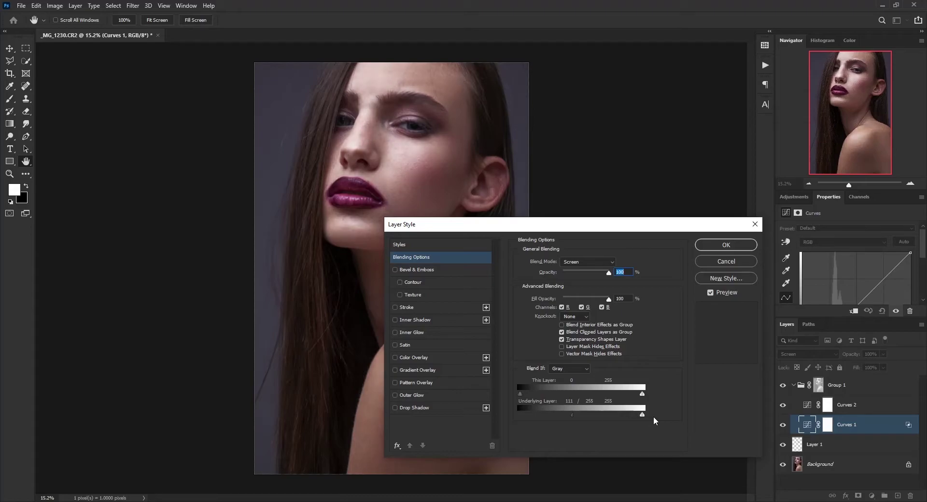
{"action": "left_click", "coordinate": [726, 245]}
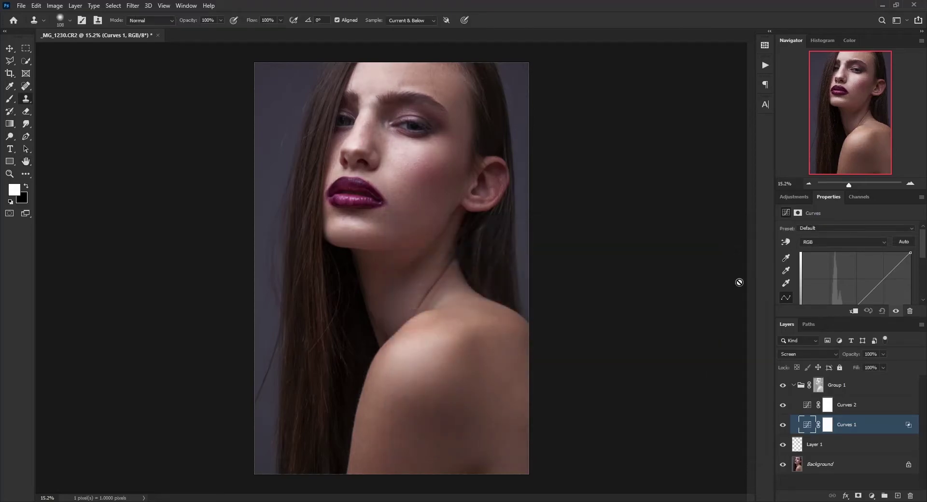
In the Multiply Curves layer's Blend If options, split the Underlying Layer's white slider to 0 / 152.
{"action": "left_click", "coordinate": [894, 408]}
{"action": "double_click", "coordinate": [893, 409]}
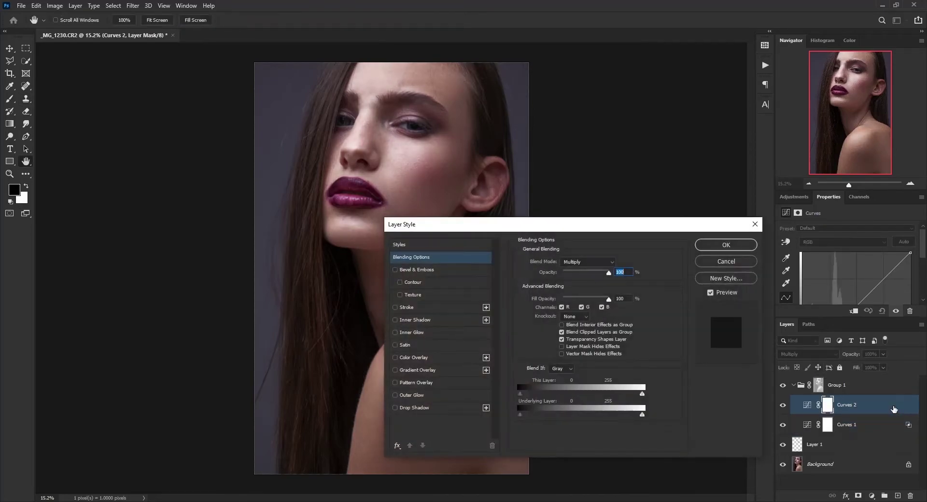
{"action": "left_click_drag", "start_coordinate": [655, 224], "coordinate": [674, 203]}
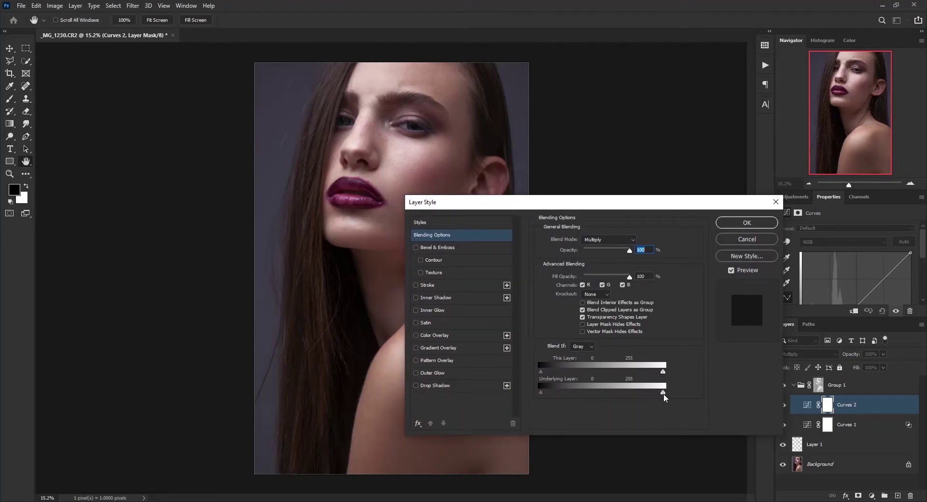
{"action": "left_click_drag", "start_coordinate": [664, 392], "coordinate": [544, 393]}
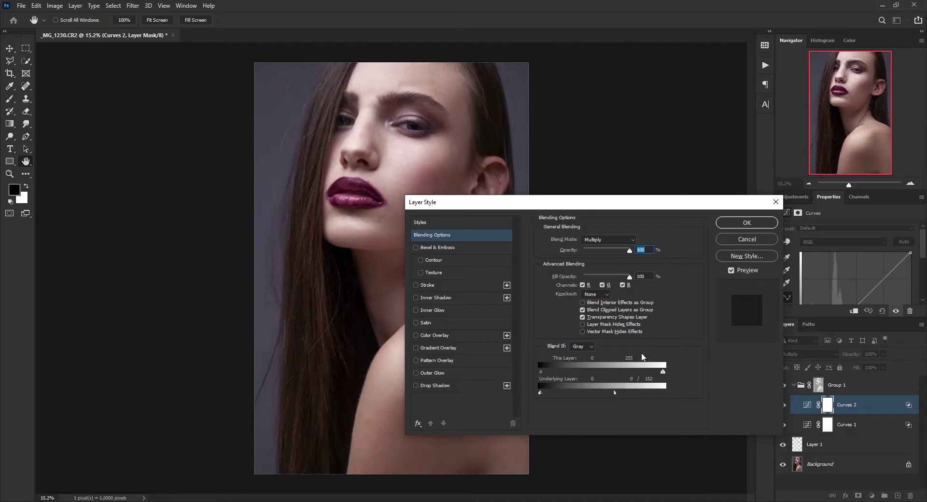
{"action": "left_click", "coordinate": [747, 223]}
{"action": "key", "text": "s"}
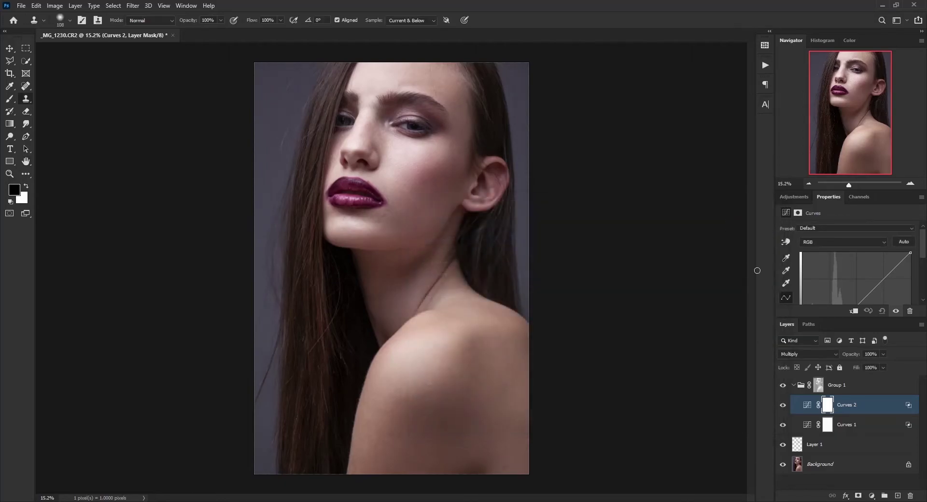
Rename the Screen Curves layer as dodge and open the Multiply Curves layer's name for editing.
{"action": "double_click", "coordinate": [846, 424]}
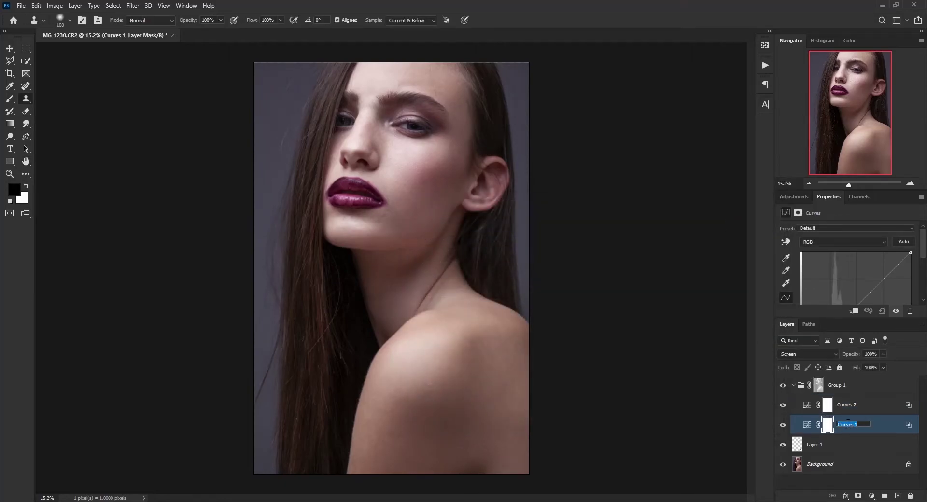
{"action": "type", "text": "dodge"}
{"action": "key", "text": "Return"}
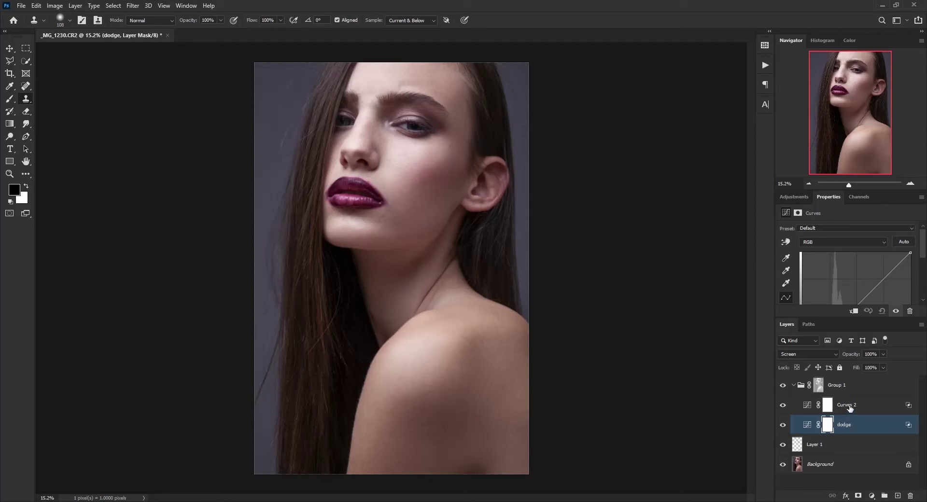
{"action": "double_click", "coordinate": [849, 405]}
{"action": "left_click", "coordinate": [844, 392]}
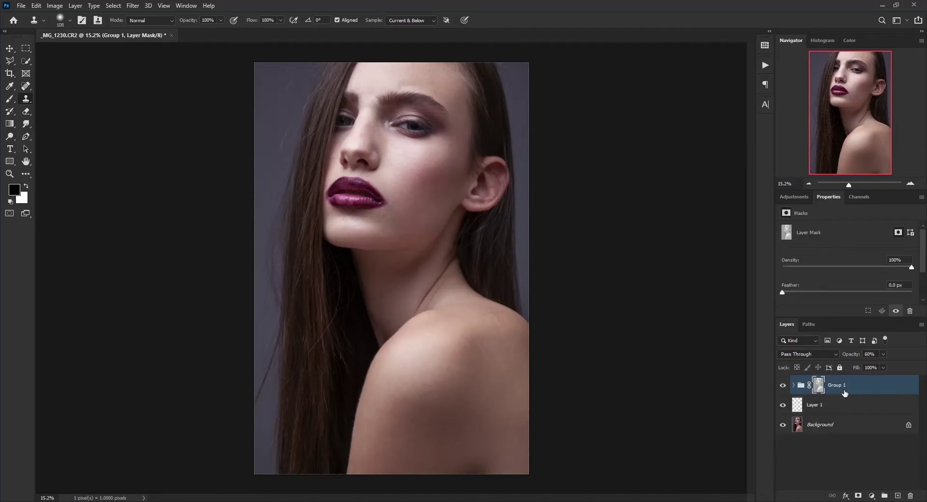
{"action": "key", "text": "ctrl+g"}
{"action": "left_click", "coordinate": [858, 495]}
{"action": "key", "text": "ctrl+z"}
{"action": "key", "text": "ctrl+z"}
Place the masked Curves group inside a new outer group and give that outer group a black mask.
{"action": "left_click", "coordinate": [872, 392]}
{"action": "key", "text": "ctrl+g"}
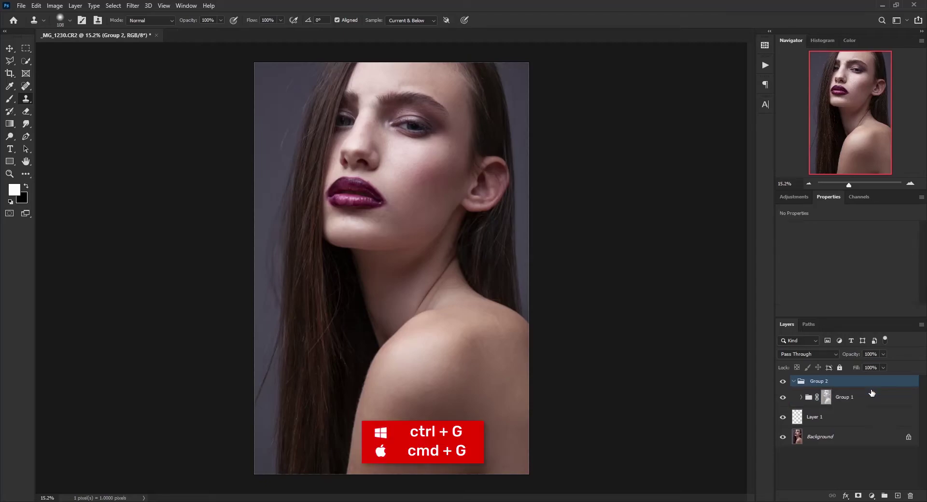
{"action": "left_click", "coordinate": [858, 496], "text": "alt"}
Paint white on the outer group's mask over the face, neck and shoulder with a brush of about 1067 px.
{"action": "key", "text": "b"}
{"action": "left_click", "coordinate": [10, 202]}
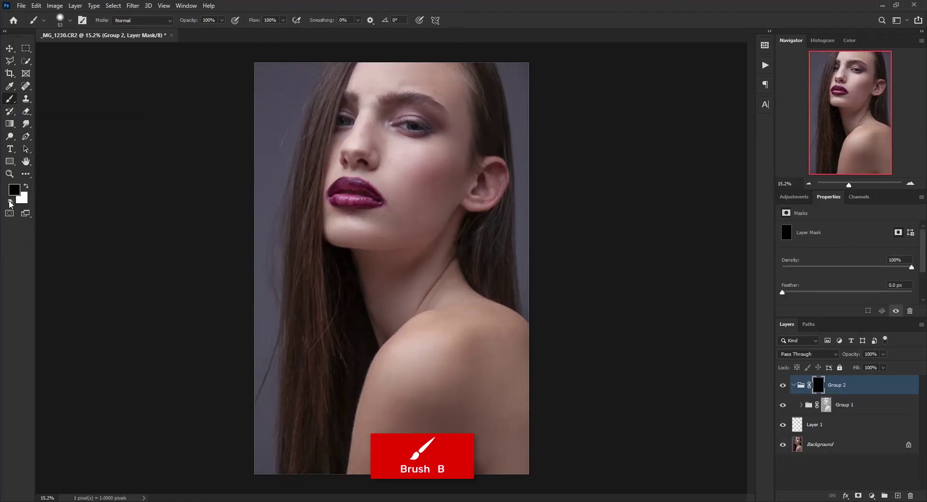
{"action": "key", "text": "x"}
{"action": "left_click", "coordinate": [60, 20]}
{"action": "left_click", "coordinate": [47, 144]}
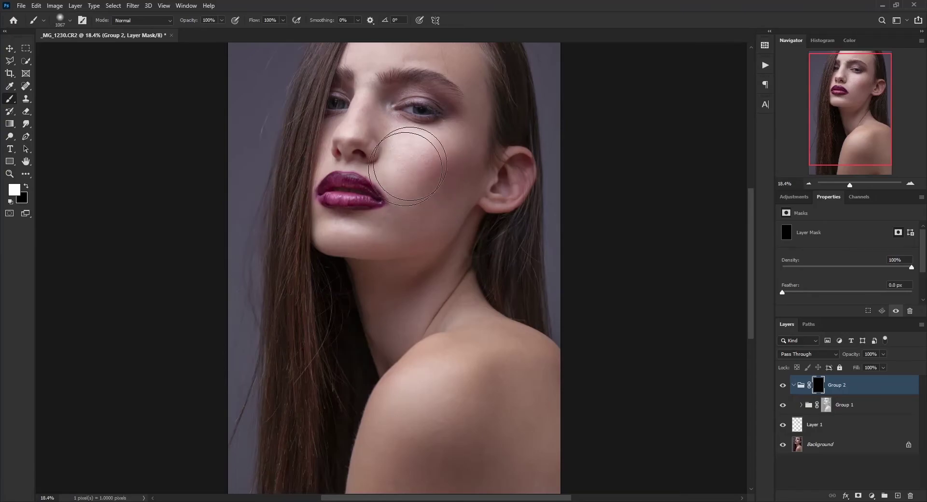
{"action": "left_click_drag", "start_coordinate": [369, 229], "coordinate": [397, 64]}
{"action": "left_click_drag", "start_coordinate": [397, 136], "coordinate": [391, 216]}
{"action": "left_click_drag", "start_coordinate": [422, 255], "coordinate": [441, 107]}
{"action": "mouse_move", "coordinate": [441, 271]}
{"action": "left_mouse_down"}
{"action": "mouse_move", "coordinate": [441, 288]}
{"action": "mouse_move", "coordinate": [532, 371]}
{"action": "mouse_move", "coordinate": [420, 198]}
{"action": "left_mouse_up"}
{"action": "left_click_drag", "start_coordinate": [442, 159], "coordinate": [422, 308]}
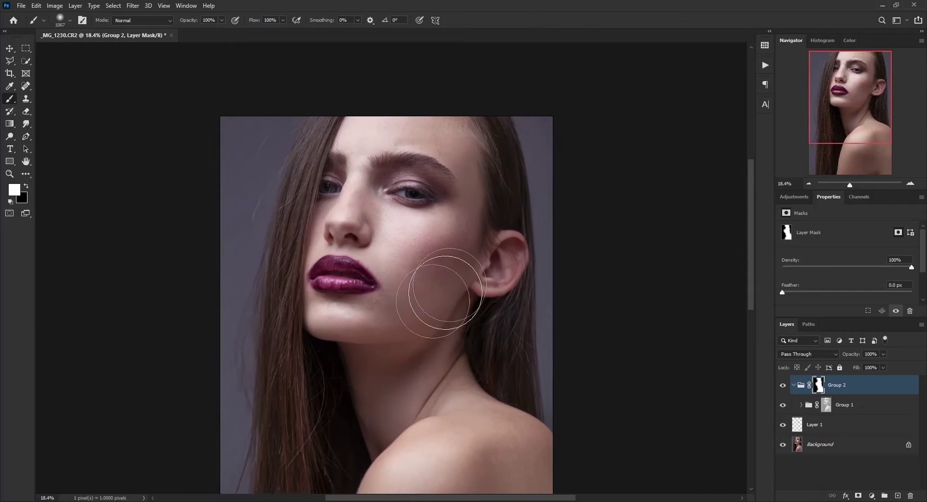
{"action": "scroll", "coordinate": [336, 233], "scroll_direction": "down", "scroll_amount": 3}
{"action": "scroll", "coordinate": [372, 232], "scroll_direction": "up", "scroll_amount": 2}
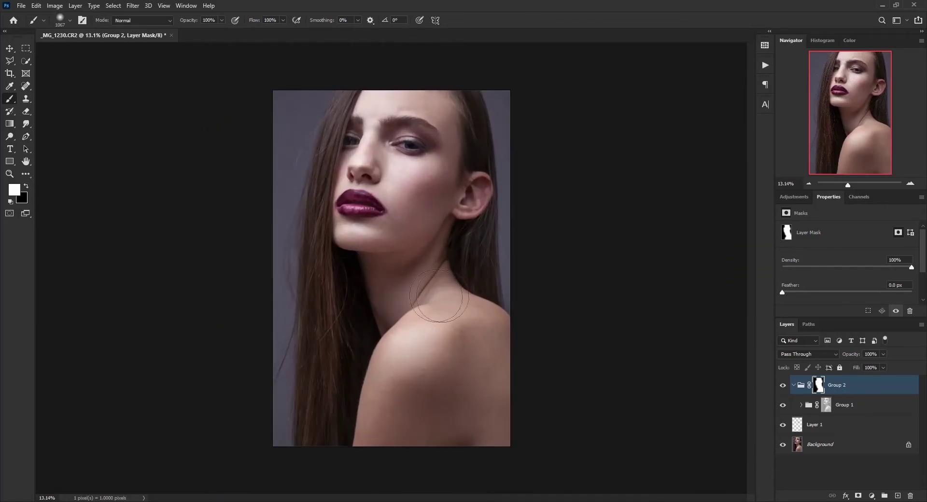
Set the inner Curves group's opacity to 75% and hide the outer group to compare the effect.
{"action": "left_click", "coordinate": [844, 404]}
{"action": "left_click", "coordinate": [877, 354]}
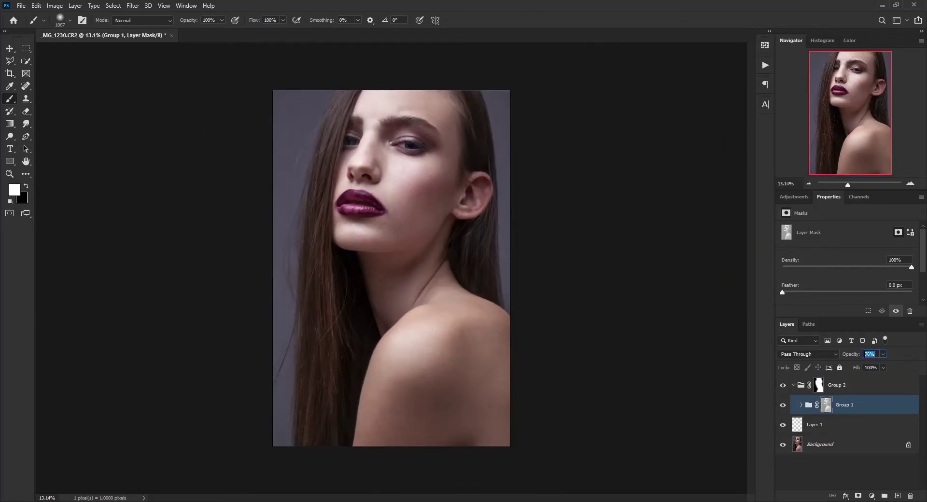
{"action": "type", "text": "75"}
{"action": "key", "text": "Return"}
{"action": "left_click", "coordinate": [782, 385]}
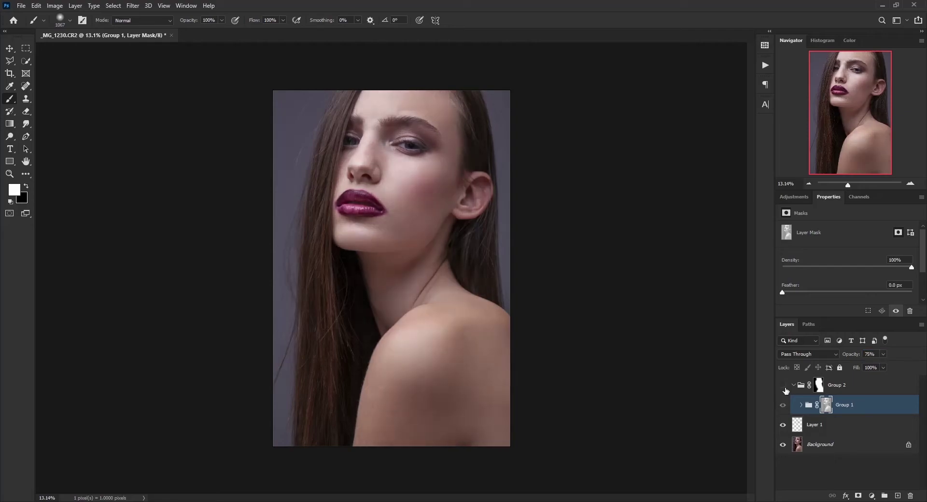